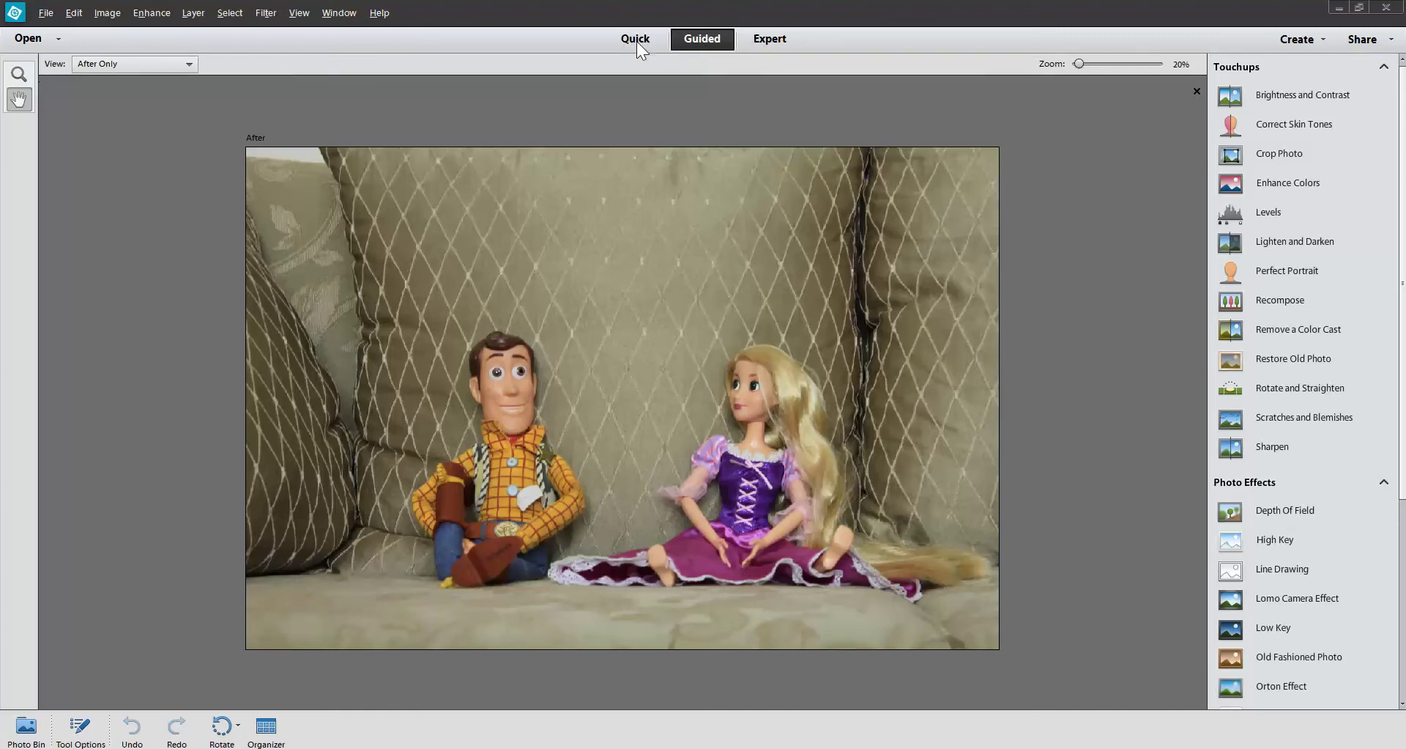
# Start a Photomerge Group Shot from the two open doll photos.
pyautogui.click(28, 731)
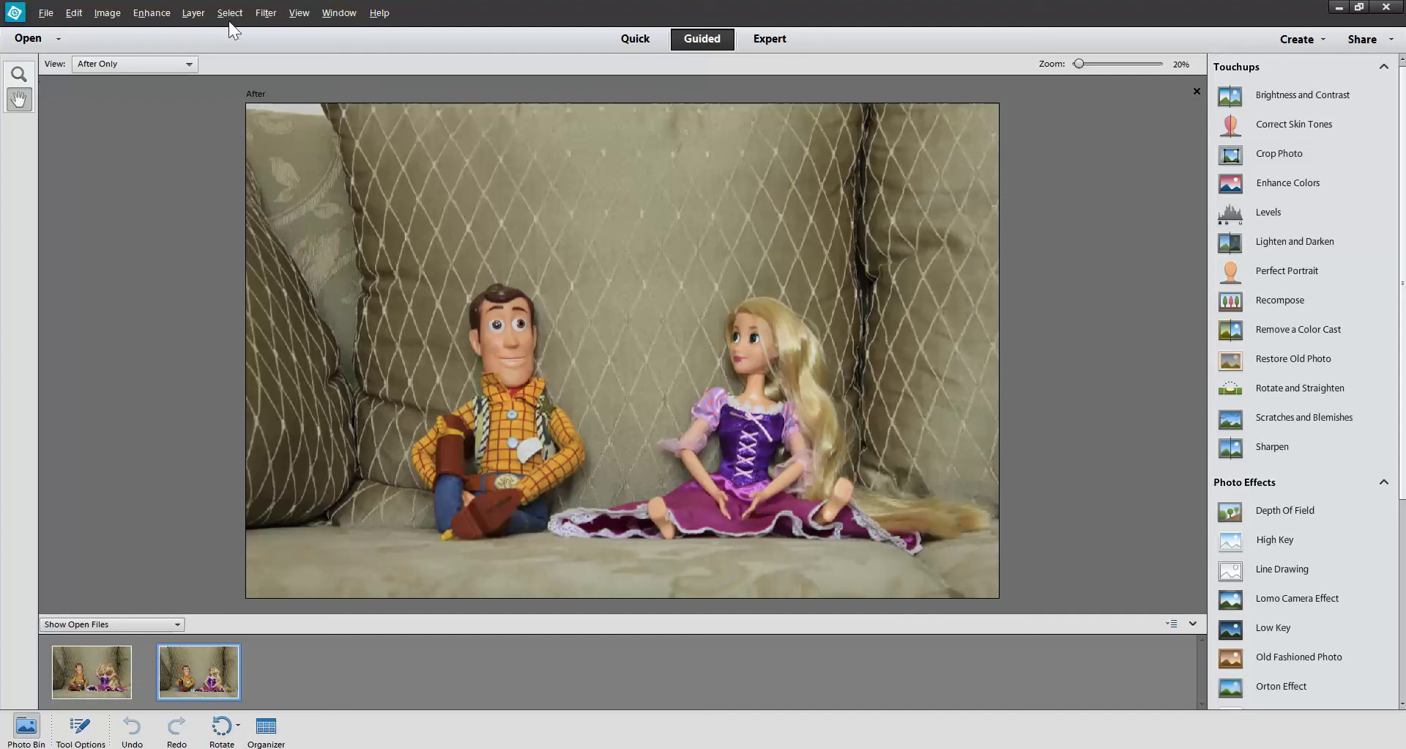
pyautogui.click(134, 10)
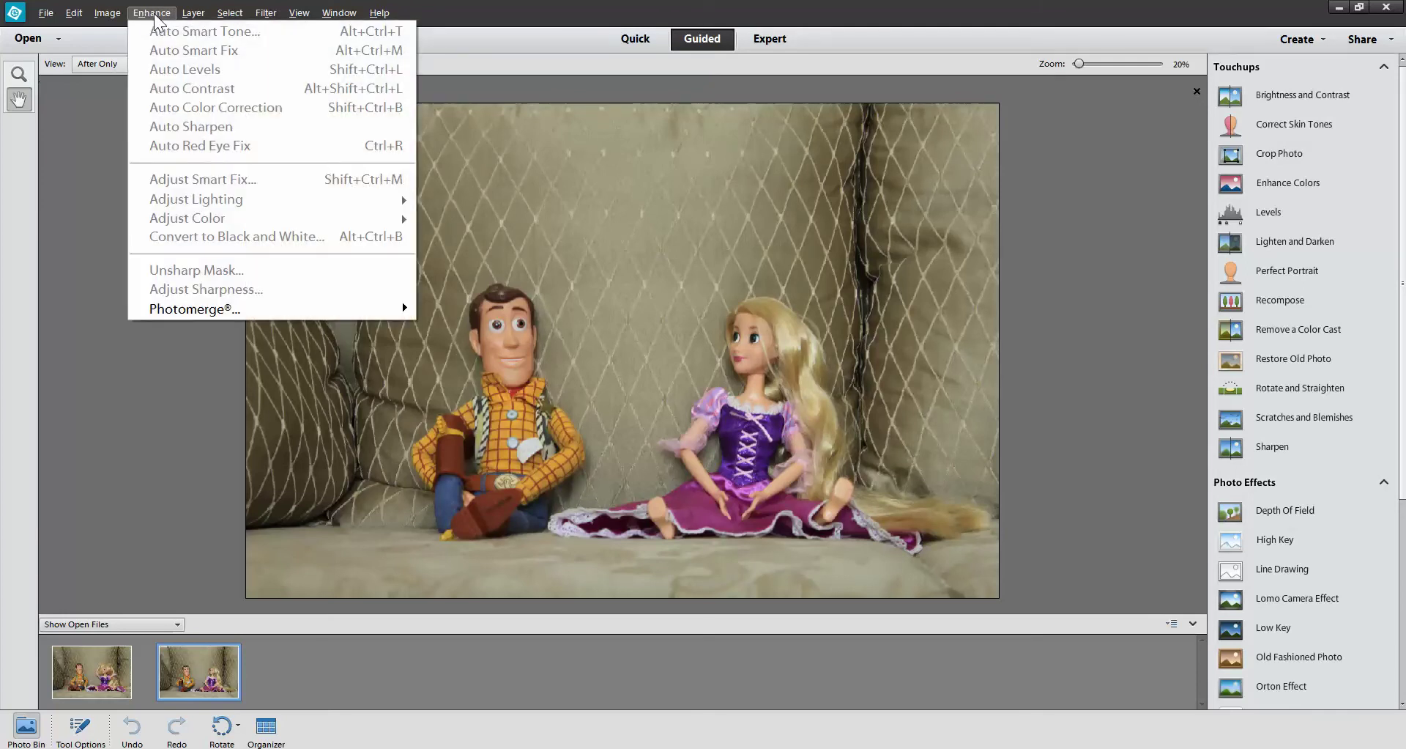
pyautogui.moveTo(175, 308)
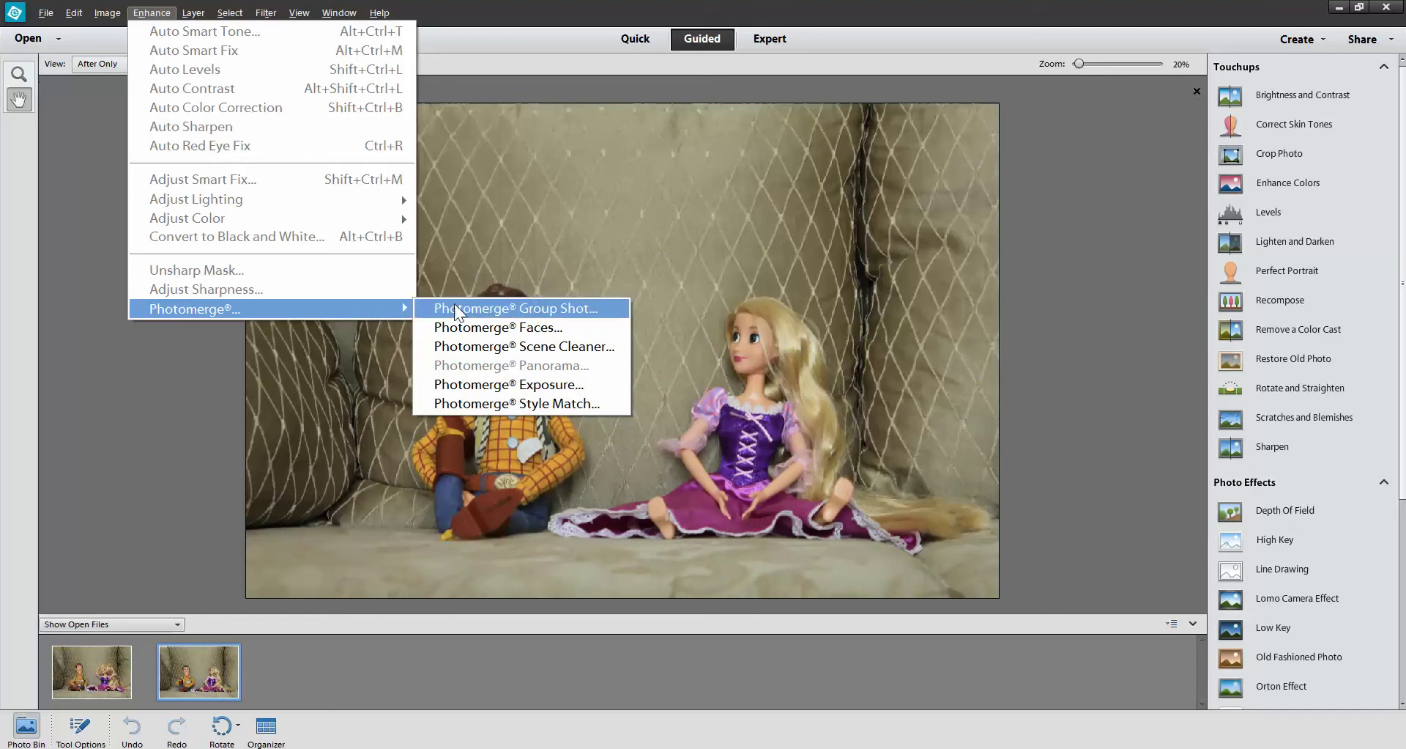
pyautogui.click(568, 309)
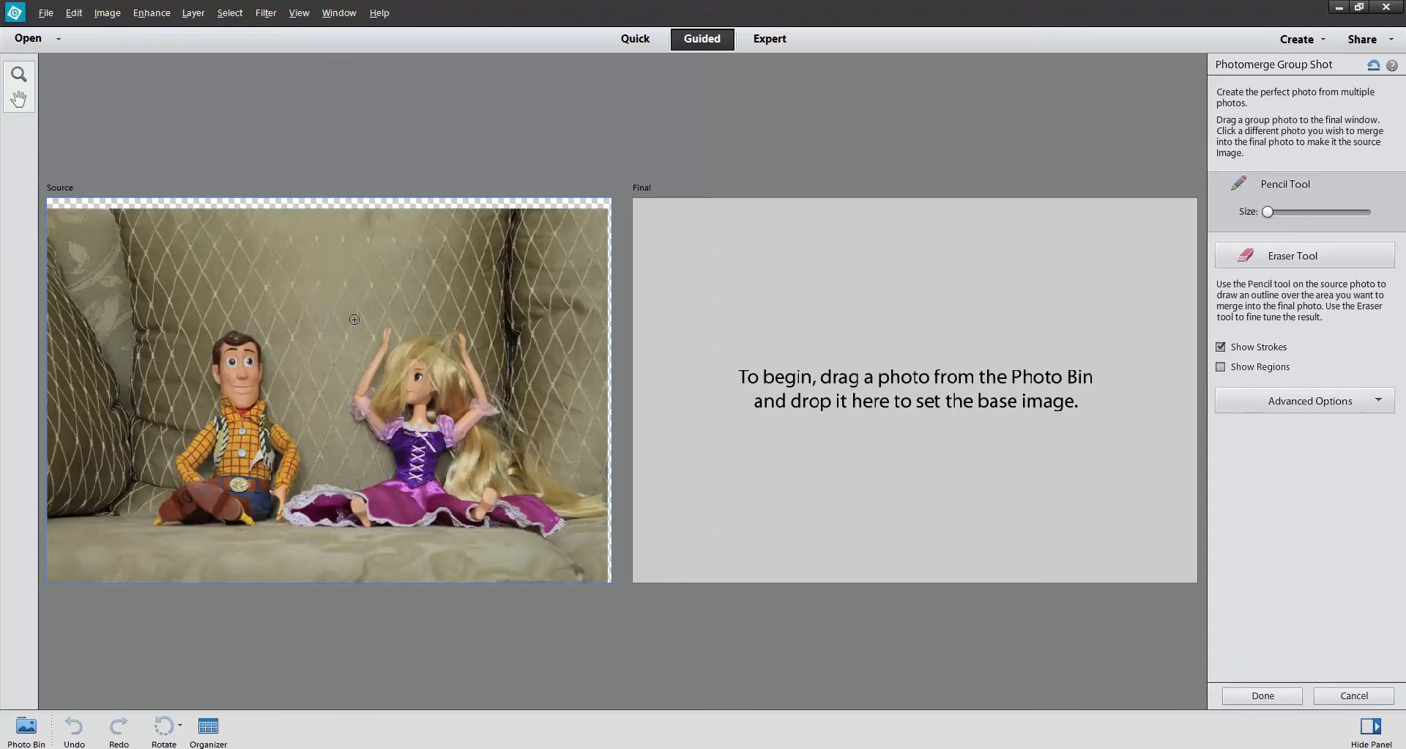
# Set IMG_4015.JPG as the final base image and load the photo with the princess doll's arms raised as the source.
pyautogui.click(26, 742)
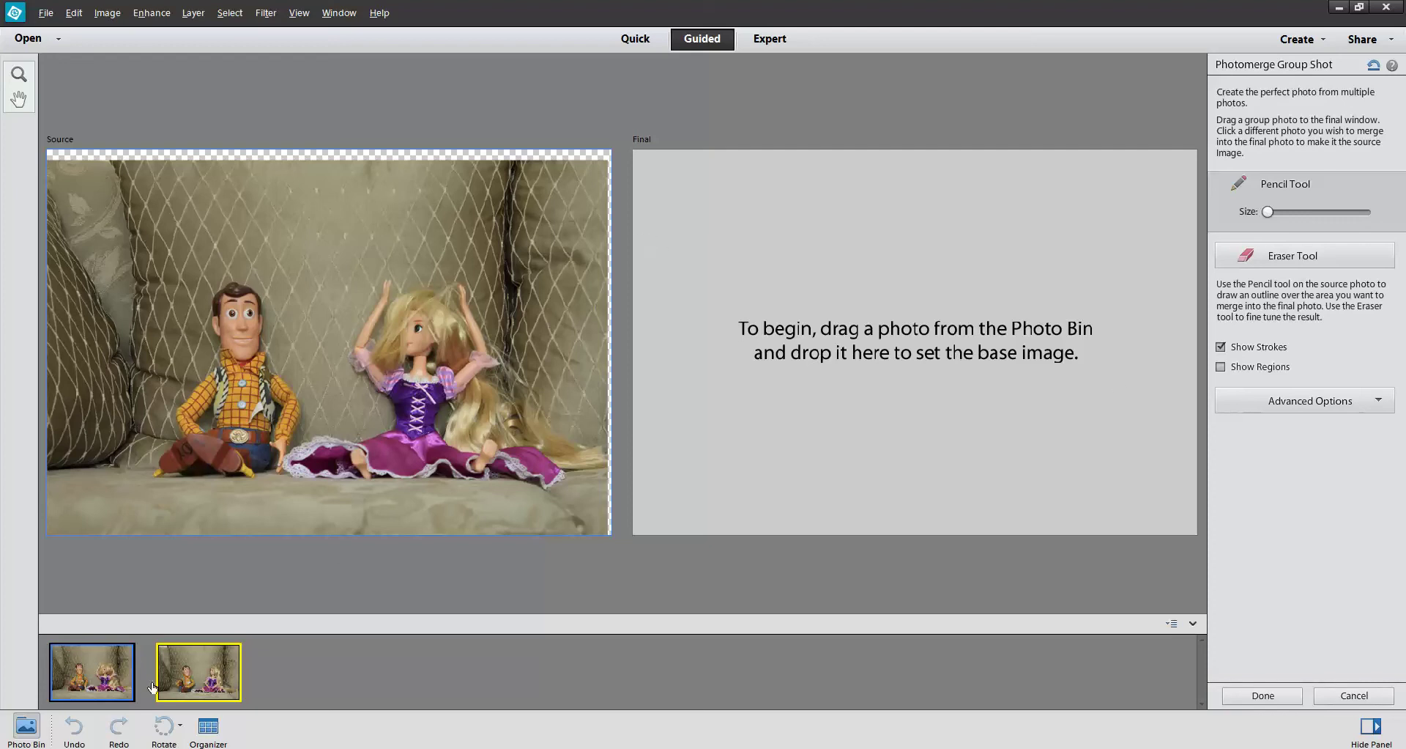
pyautogui.click(199, 691)
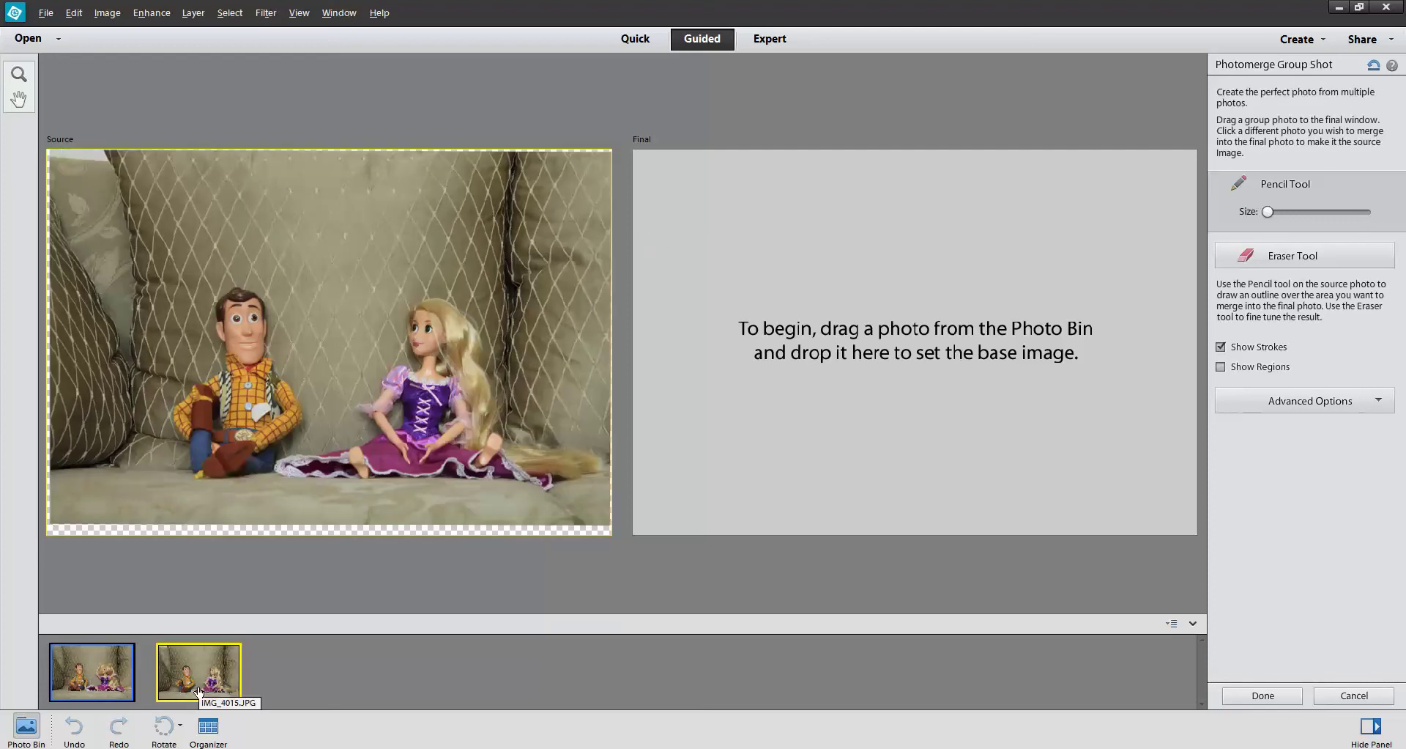
pyautogui.moveTo(198, 691); pyautogui.dragTo(867, 339)
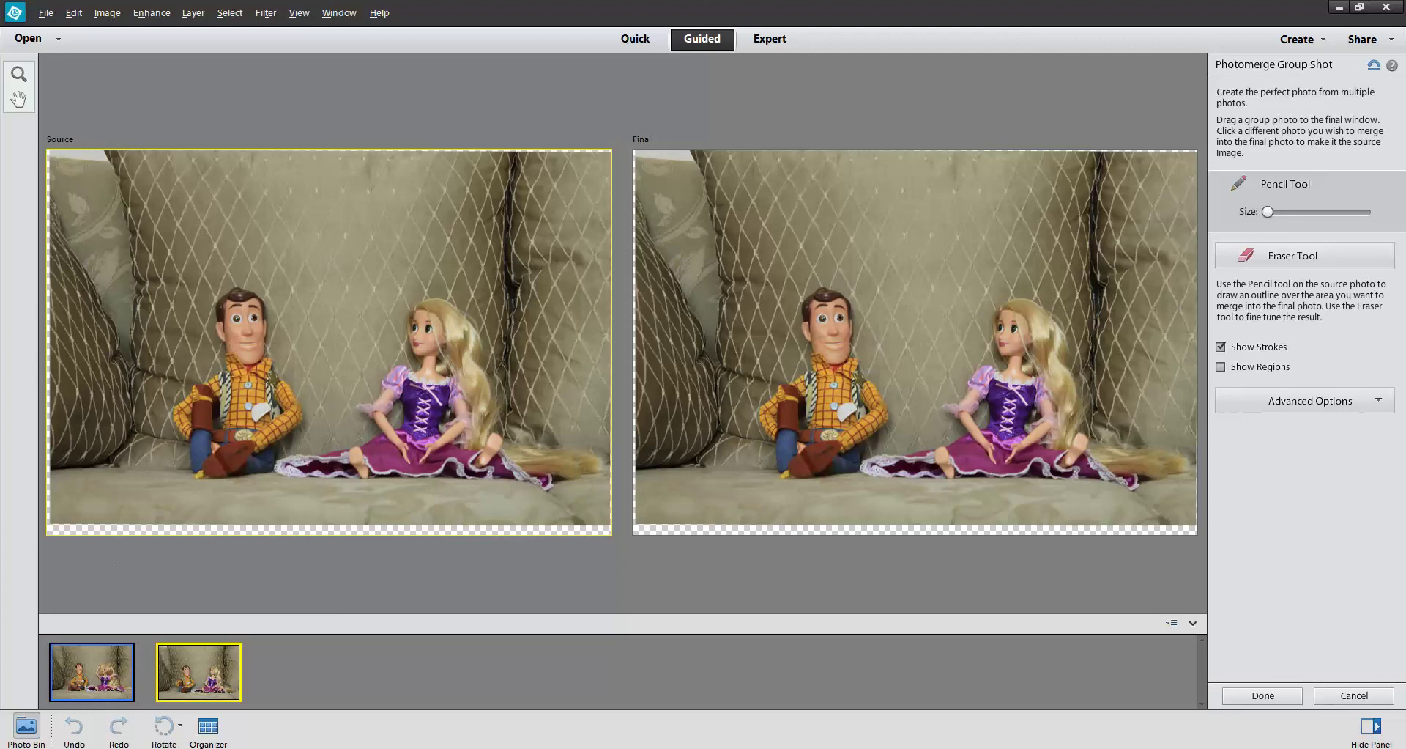
pyautogui.click(104, 678)
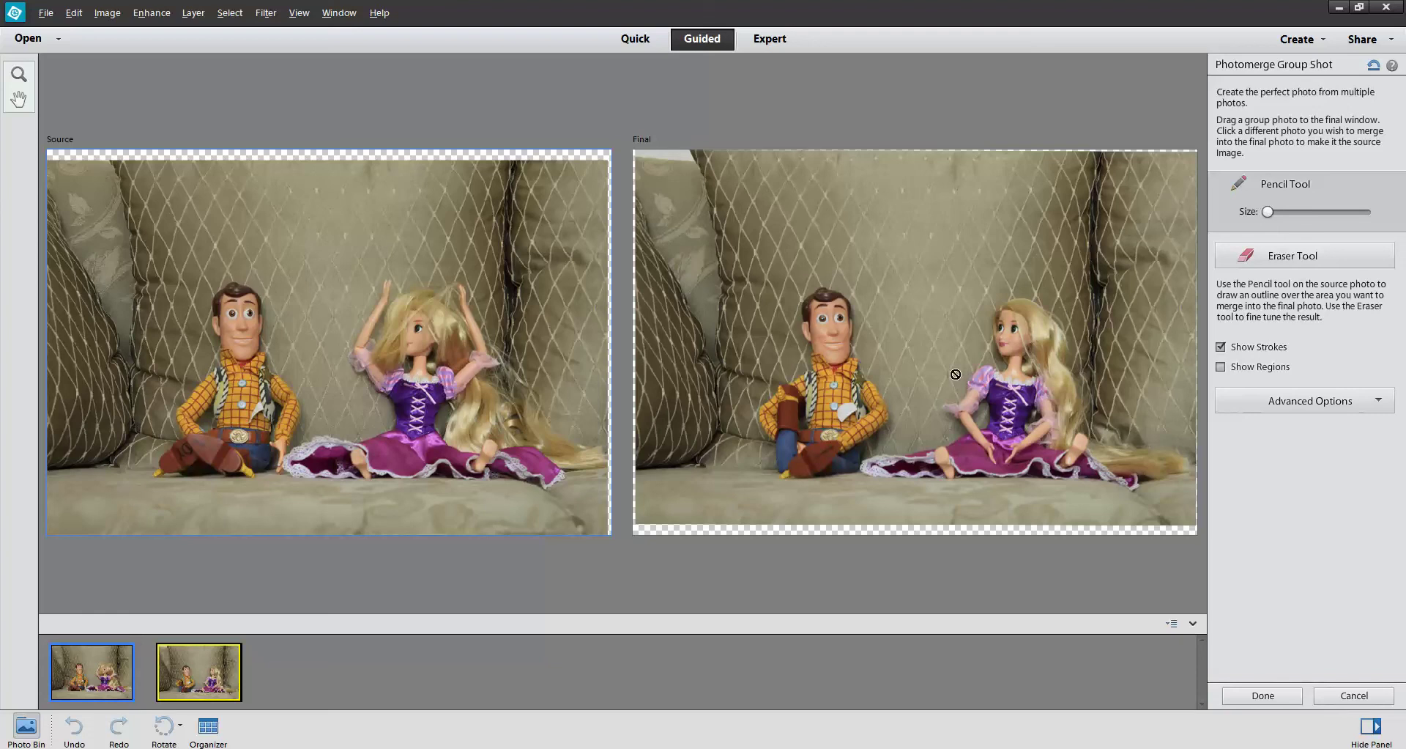
# Place the Alignment tool's markers on matching couch features in the source and final photos, and align the photos.
pyautogui.click(1292, 403)
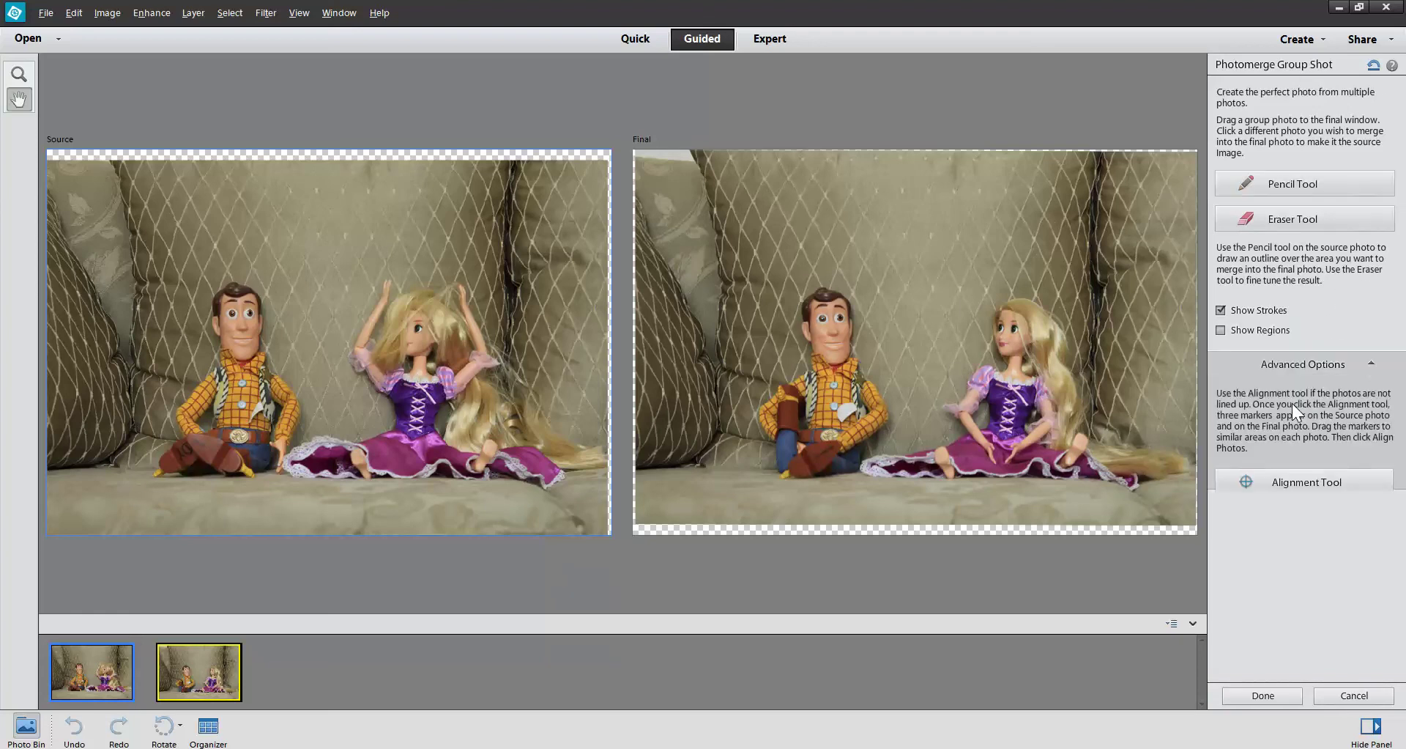
pyautogui.click(1311, 485)
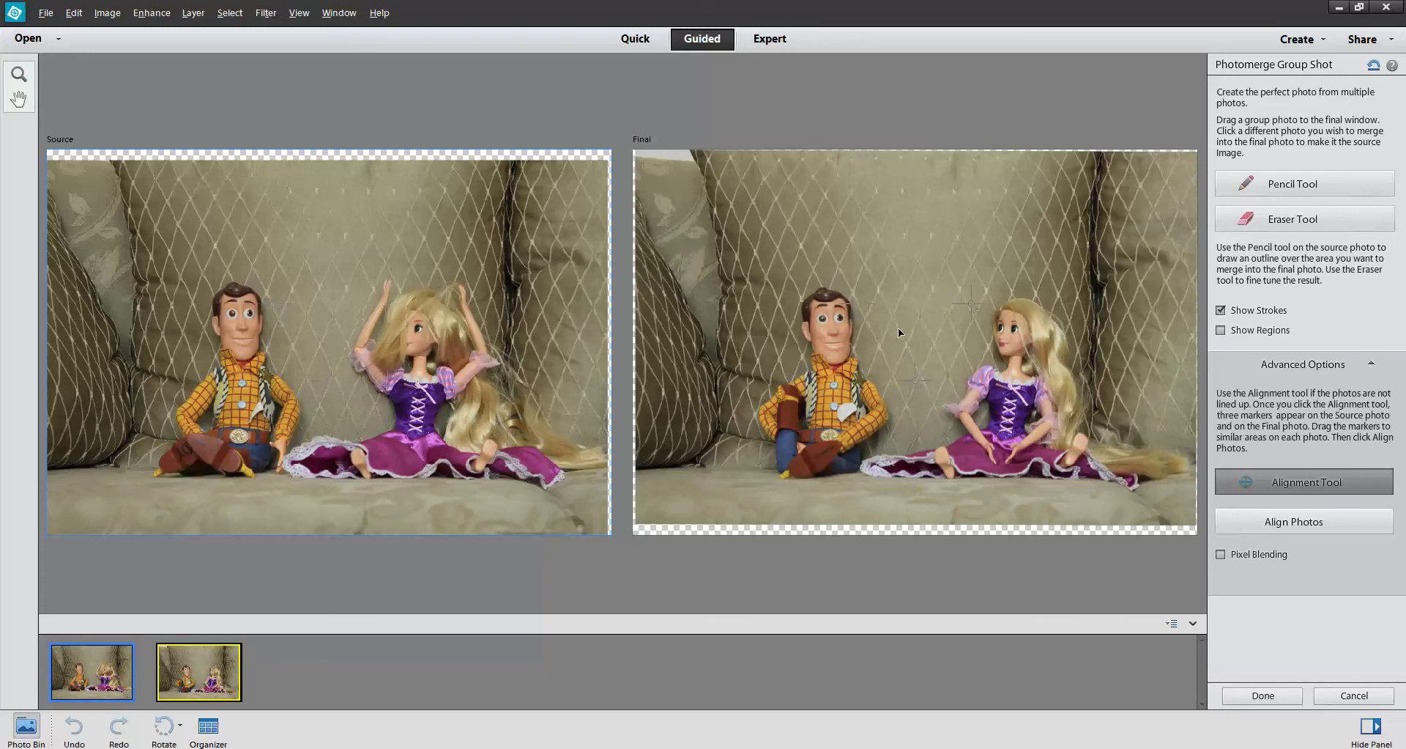
pyautogui.click(863, 309)
pyautogui.moveTo(914, 382); pyautogui.dragTo(957, 515)
pyautogui.moveTo(273, 307); pyautogui.dragTo(108, 237)
pyautogui.moveTo(386, 304)
pyautogui.mouseDown()
pyautogui.moveTo(498, 276)
pyautogui.moveTo(519, 287)
pyautogui.mouseUp()
pyautogui.moveTo(330, 380); pyautogui.dragTo(368, 518)
pyautogui.click(1284, 520)
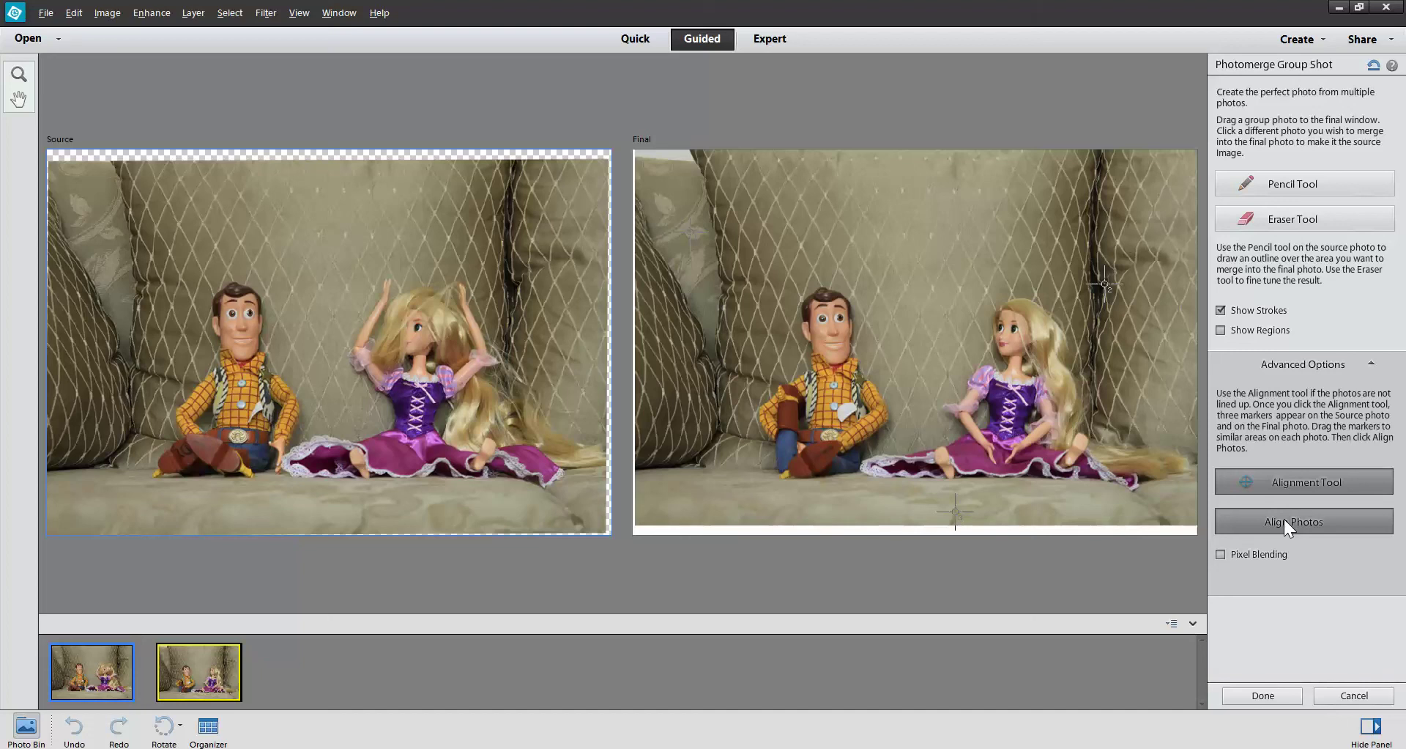
# Outline the cowboy doll in the source photo with the Pencil tool to merge him into the final image.
pyautogui.click(1306, 180)
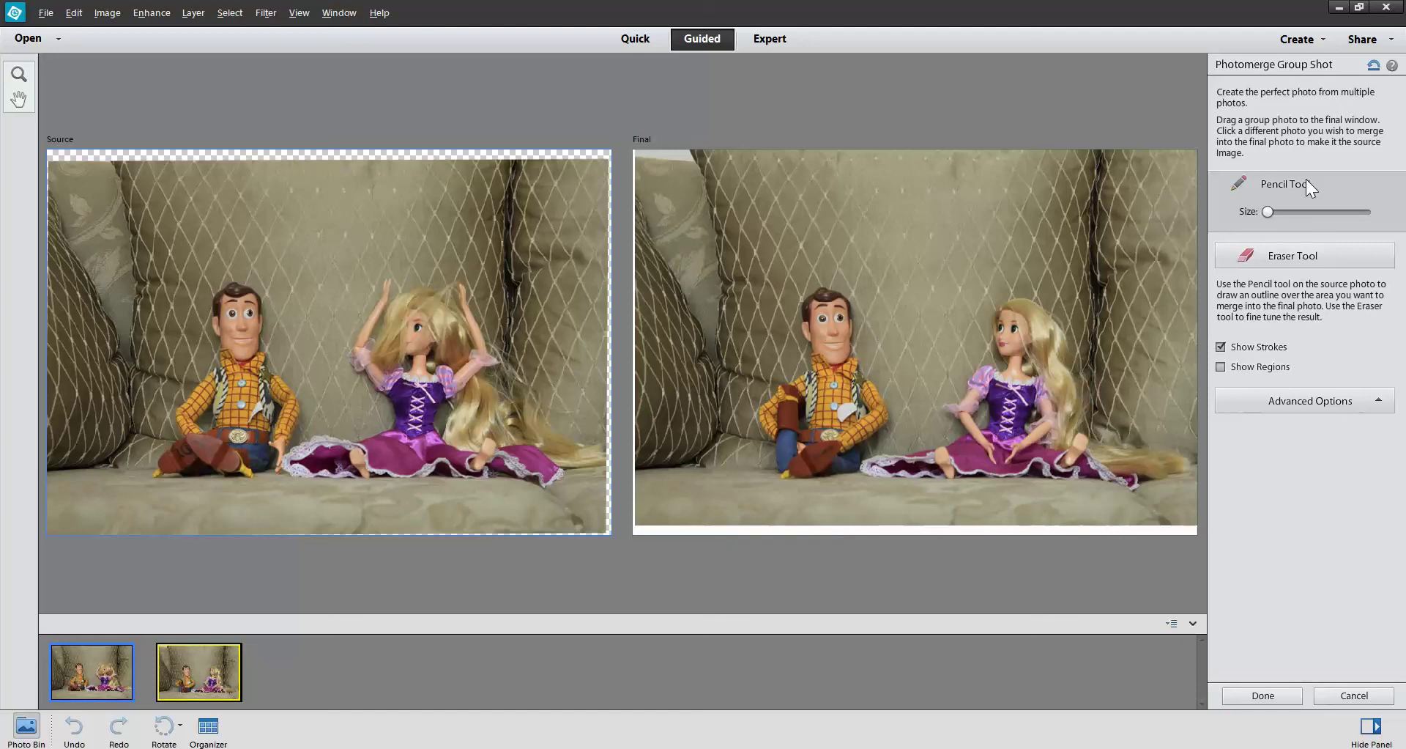
pyautogui.click(1267, 211)
pyautogui.moveTo(1267, 209); pyautogui.dragTo(1403, 215)
pyautogui.moveTo(1371, 212); pyautogui.dragTo(1340, 214)
pyautogui.moveTo(216, 349)
pyautogui.mouseDown()
pyautogui.moveTo(217, 291)
pyautogui.moveTo(248, 285)
pyautogui.moveTo(301, 405)
pyautogui.moveTo(283, 469)
pyautogui.moveTo(263, 483)
pyautogui.moveTo(146, 472)
pyautogui.moveTo(172, 431)
pyautogui.moveTo(168, 409)
pyautogui.moveTo(210, 365)
pyautogui.mouseUp()
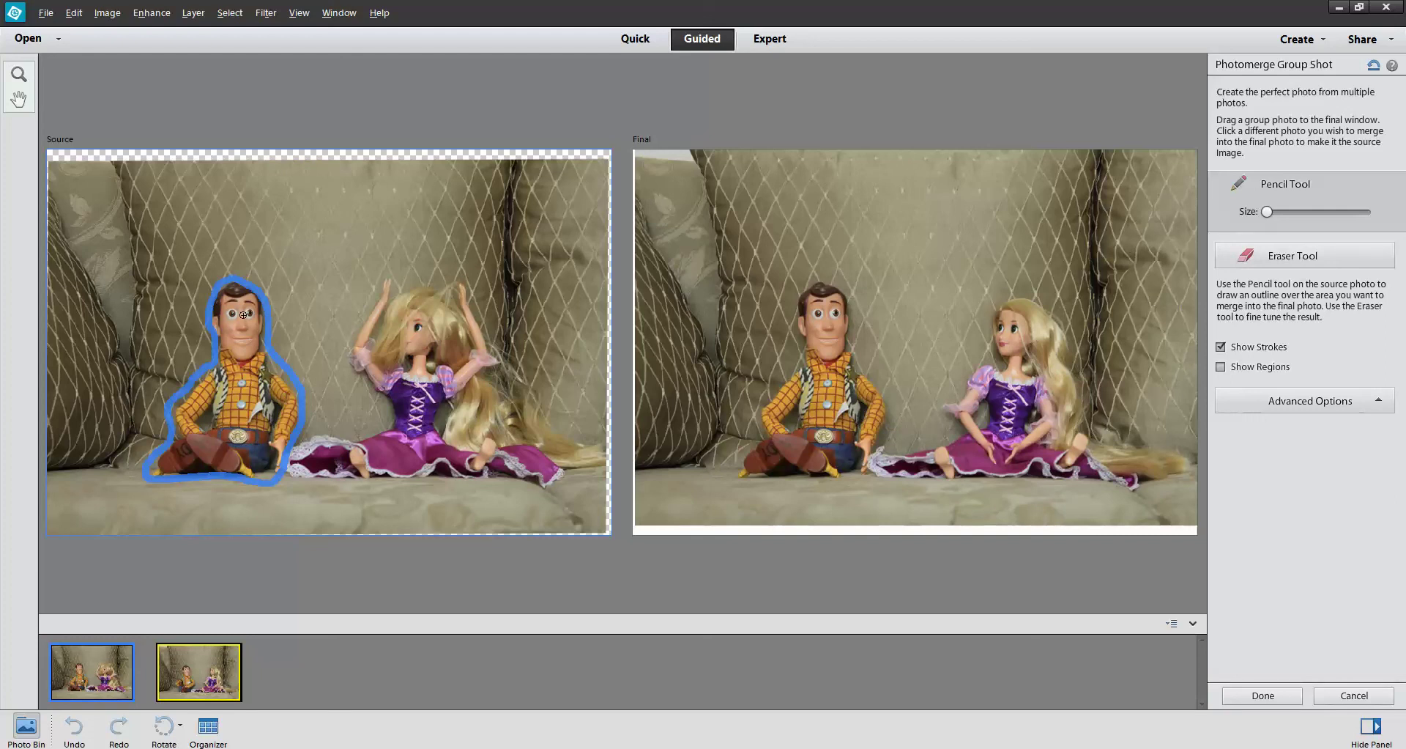
# Draw extra pencil strokes from the cowboy's face across the princess doll in the source photo and show the merged regions.
pyautogui.moveTo(247, 314)
pyautogui.mouseDown()
pyautogui.moveTo(344, 392)
pyautogui.moveTo(454, 419)
pyautogui.moveTo(417, 482)
pyautogui.moveTo(234, 354)
pyautogui.moveTo(241, 315)
pyautogui.mouseUp()
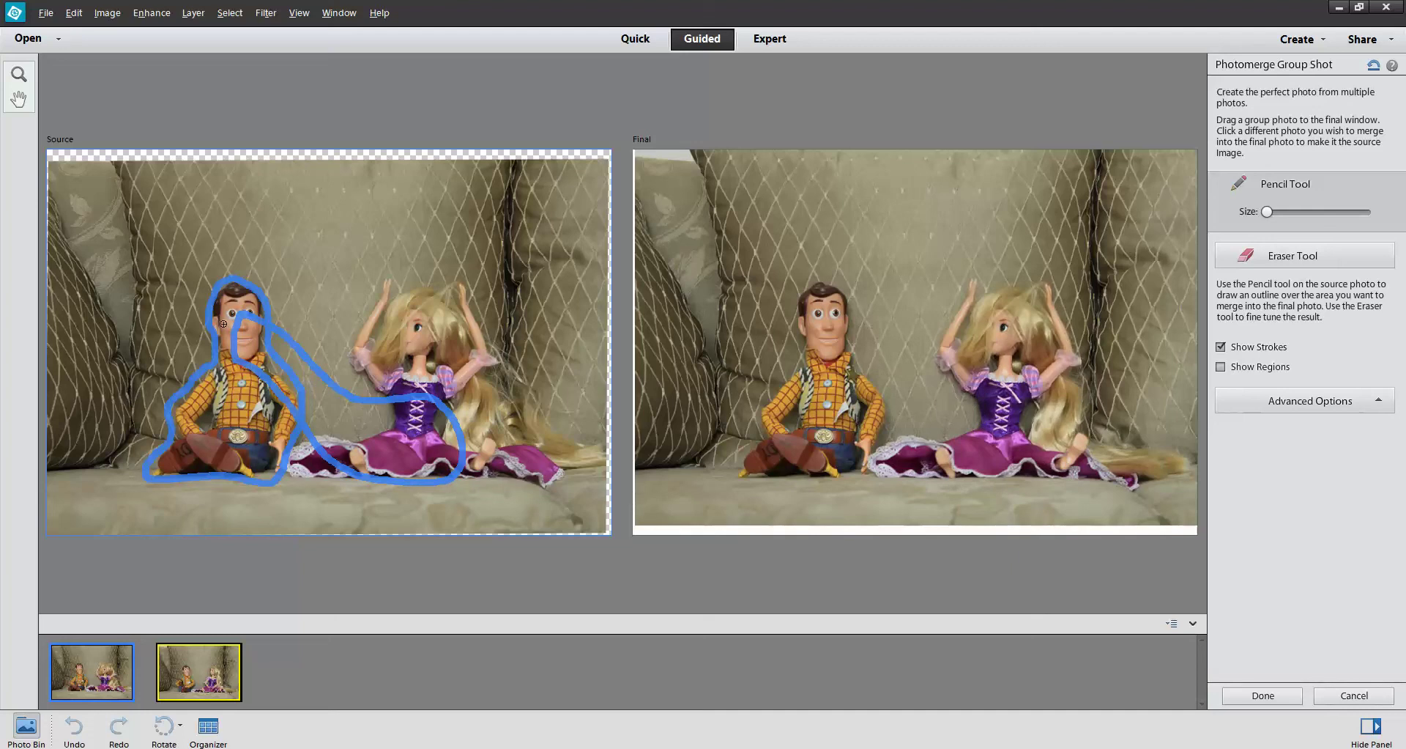
pyautogui.moveTo(423, 291)
pyautogui.mouseDown()
pyautogui.moveTo(239, 311)
pyautogui.moveTo(379, 417)
pyautogui.moveTo(358, 457)
pyautogui.mouseUp()
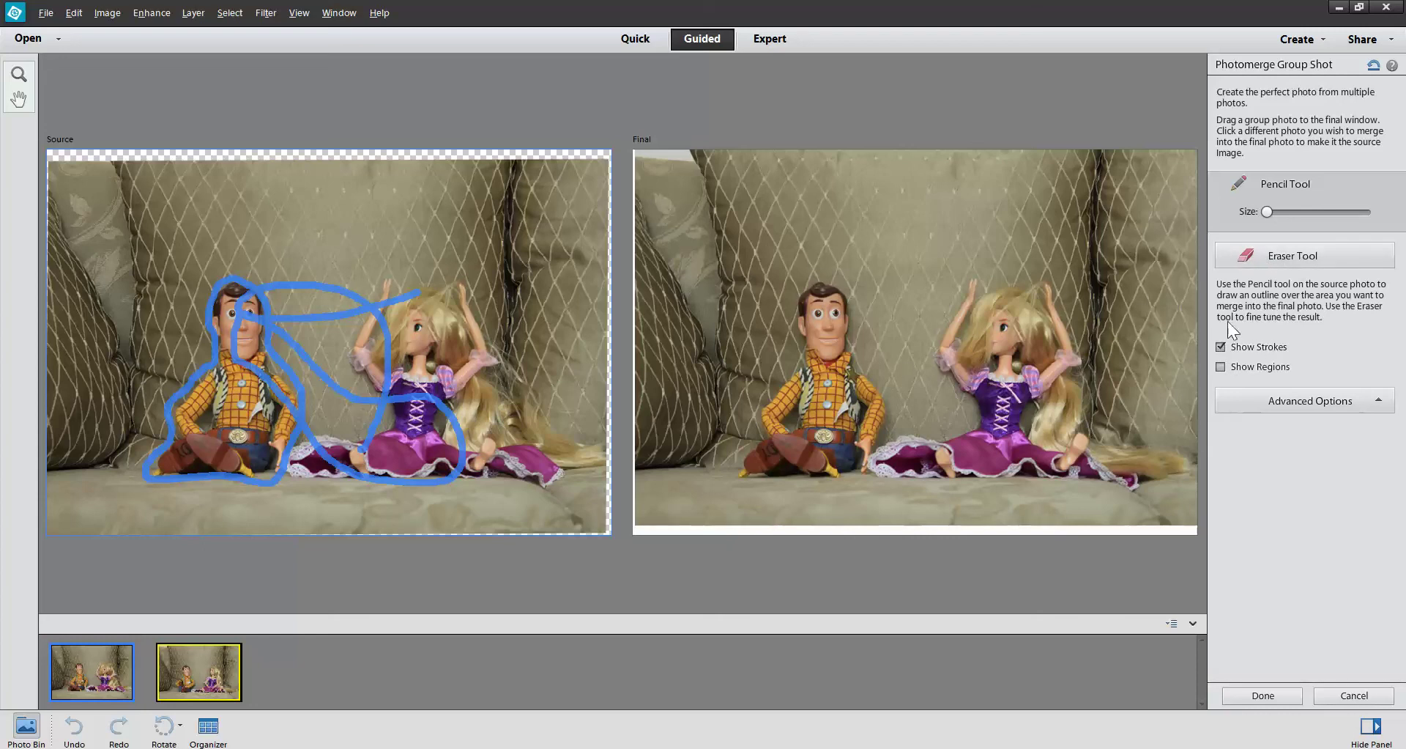
pyautogui.click(1221, 367)
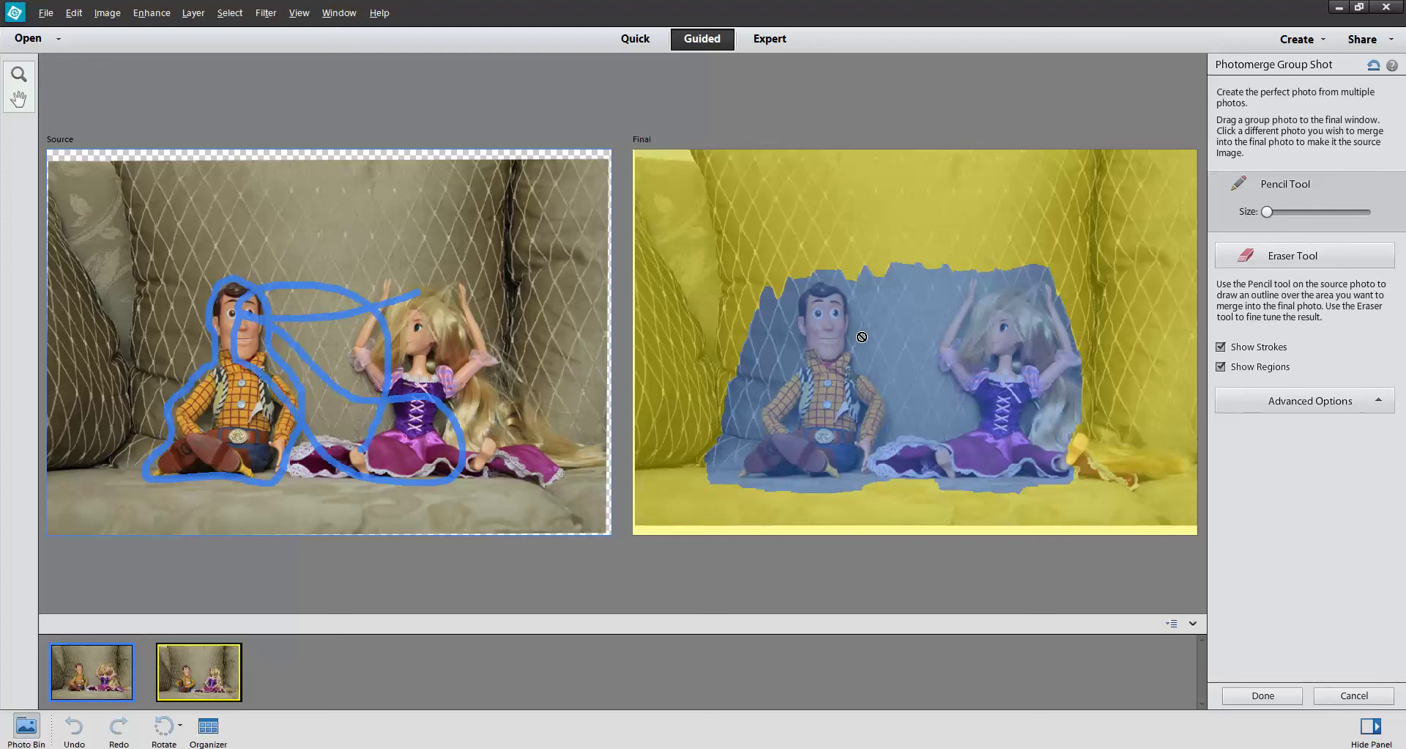
# Erase the extra strokes over the princess doll and background with the Eraser tool, checking the final image with regions hidden and shown.
pyautogui.click(1291, 257)
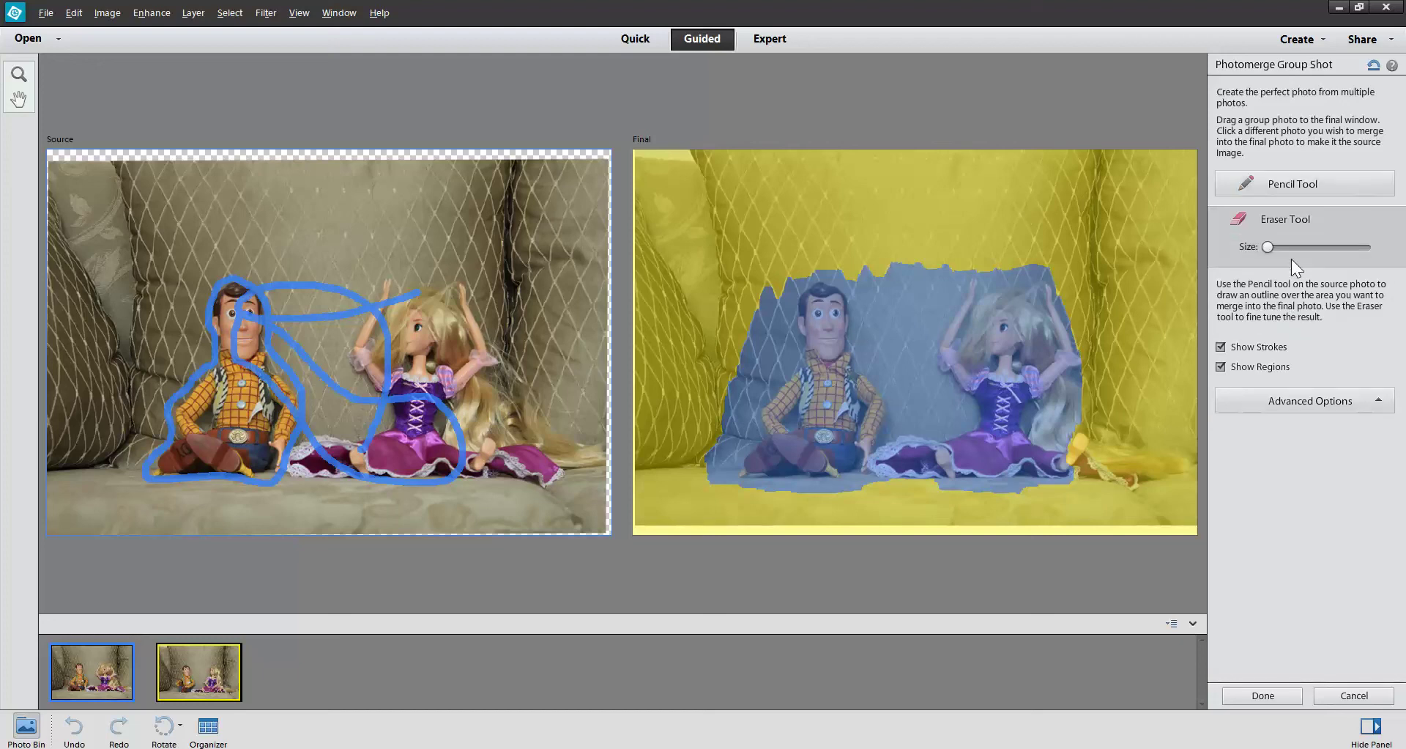
pyautogui.moveTo(460, 417)
pyautogui.mouseDown()
pyautogui.moveTo(449, 479)
pyautogui.moveTo(426, 452)
pyautogui.moveTo(434, 339)
pyautogui.moveTo(450, 481)
pyautogui.moveTo(438, 484)
pyautogui.moveTo(432, 326)
pyautogui.moveTo(370, 301)
pyautogui.moveTo(413, 429)
pyautogui.moveTo(381, 482)
pyautogui.moveTo(370, 355)
pyautogui.moveTo(323, 347)
pyautogui.moveTo(366, 253)
pyautogui.moveTo(359, 397)
pyautogui.moveTo(341, 440)
pyautogui.moveTo(333, 340)
pyautogui.moveTo(311, 307)
pyautogui.moveTo(290, 352)
pyautogui.moveTo(279, 277)
pyautogui.moveTo(303, 344)
pyautogui.mouseUp()
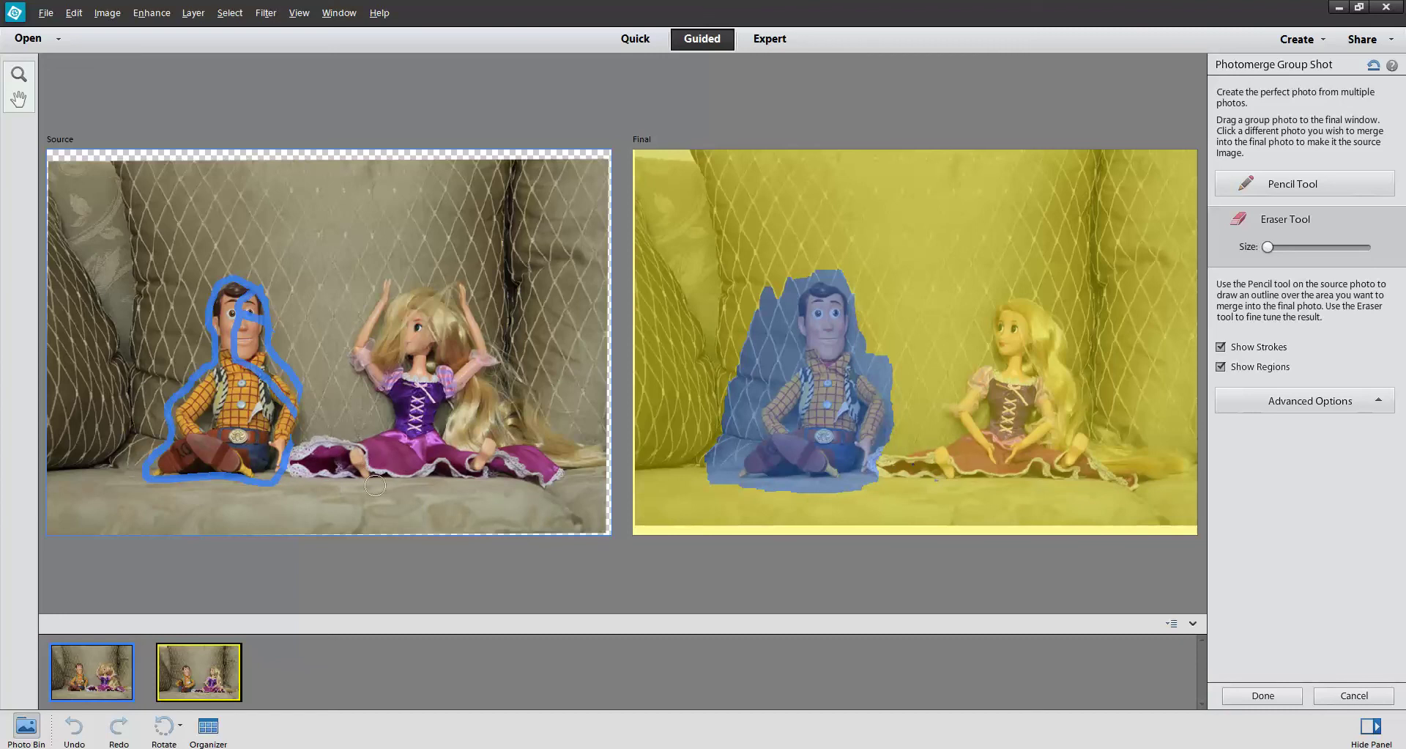
pyautogui.click(1221, 367)
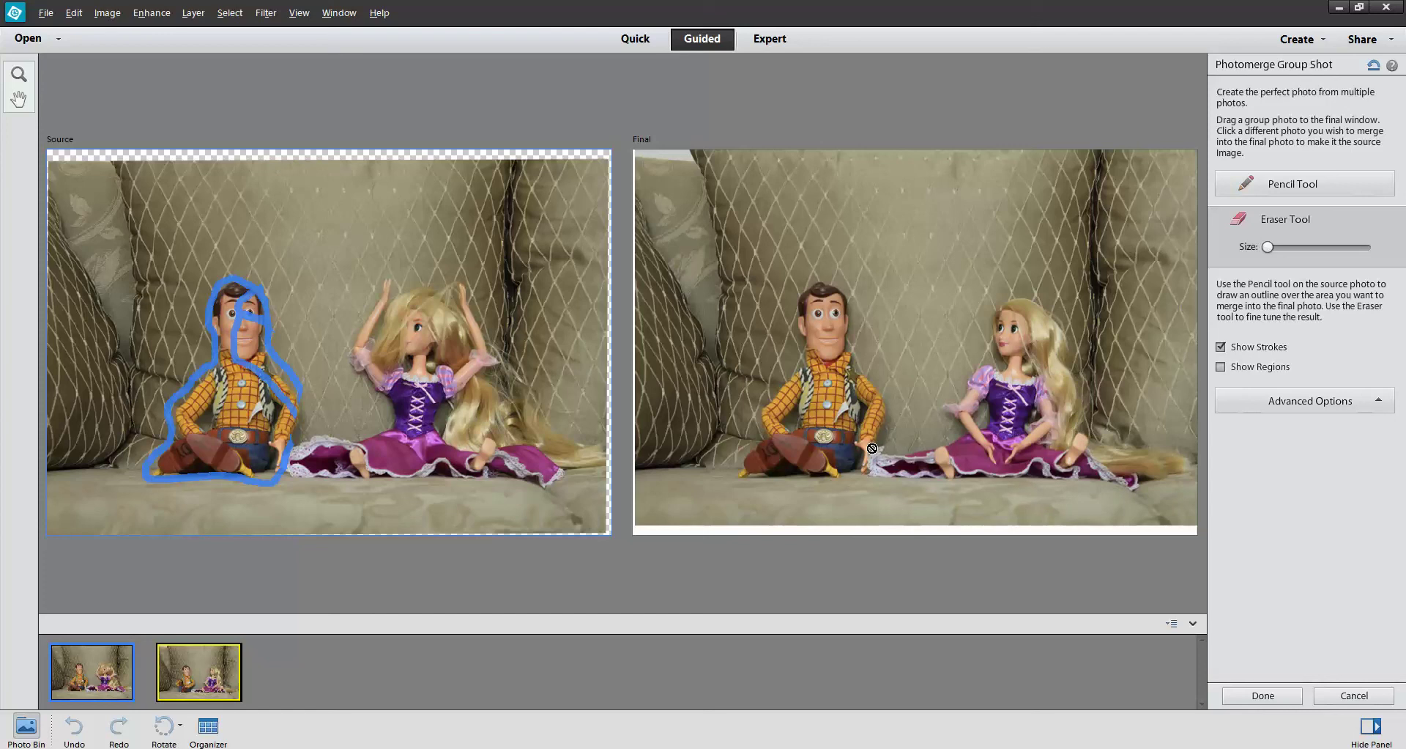
pyautogui.click(1221, 366)
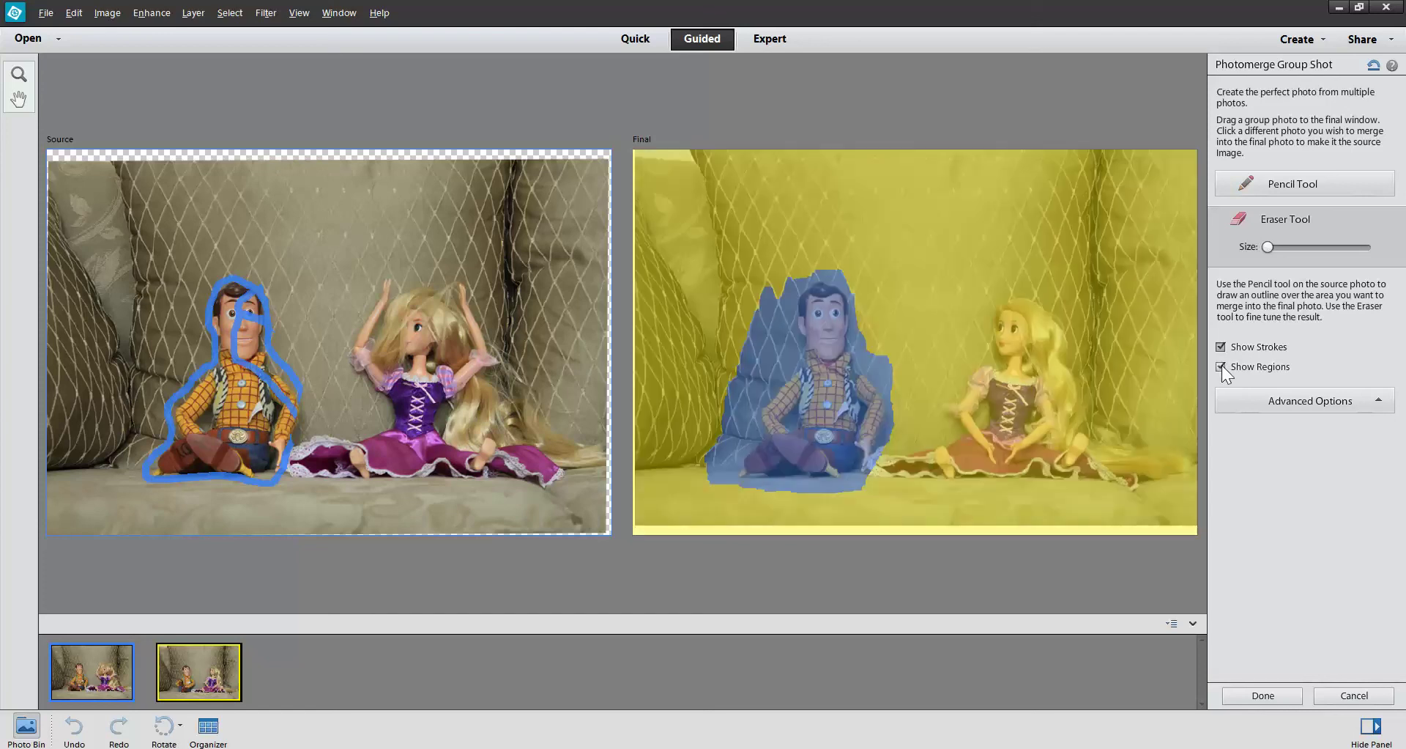
# Erase the outline stroke between the cowboy's hand and the dress edge, check the result without the region overlay, and finish the merge.
pyautogui.moveTo(287, 440); pyautogui.dragTo(293, 472)
pyautogui.click(1221, 367)
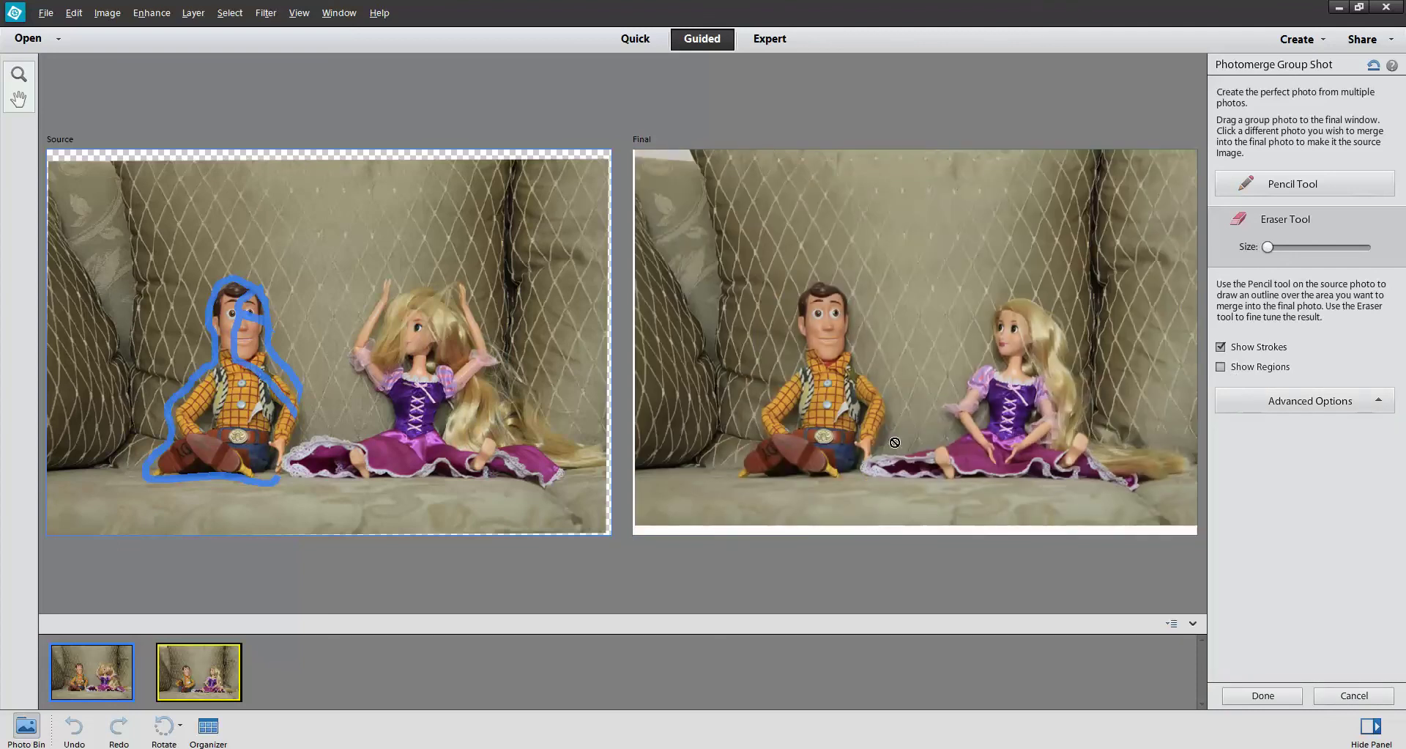
pyautogui.click(1221, 366)
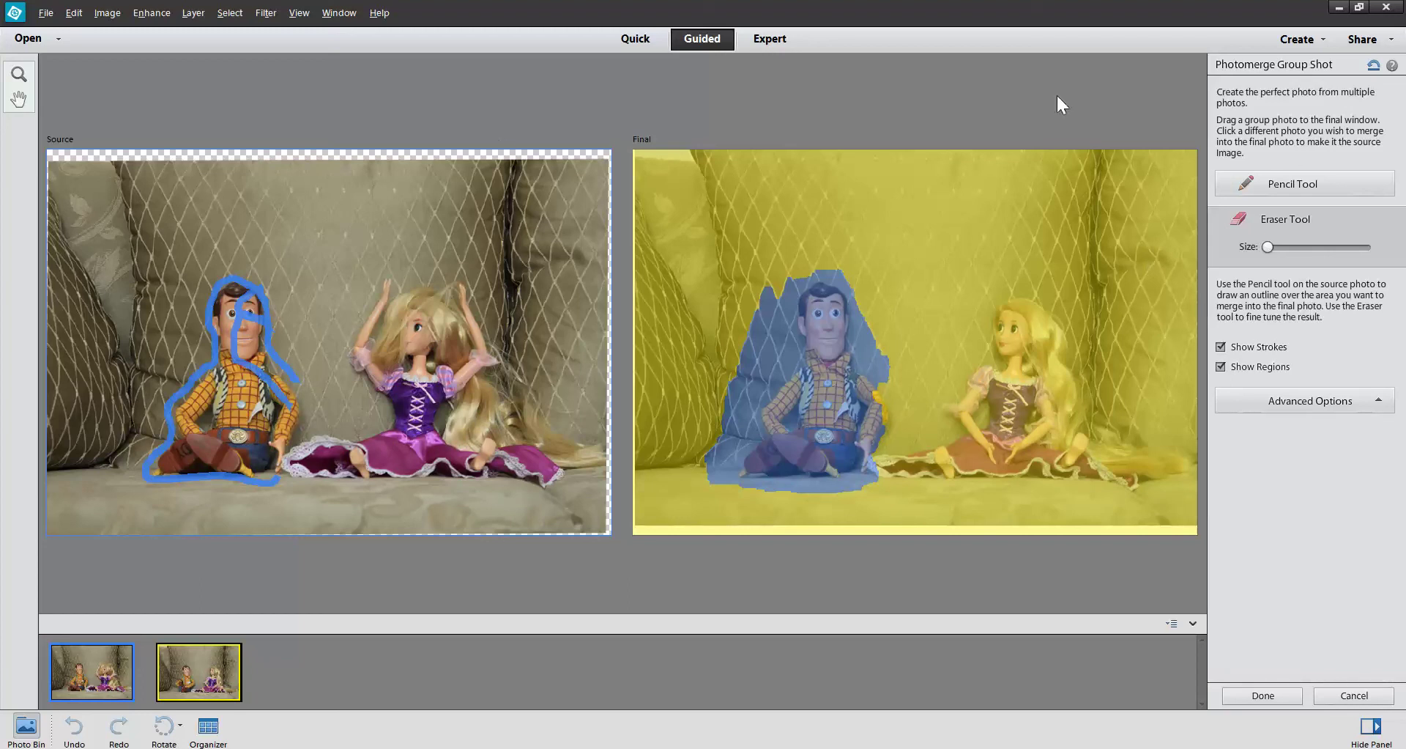
pyautogui.click(1266, 697)
pyautogui.click(1263, 696)
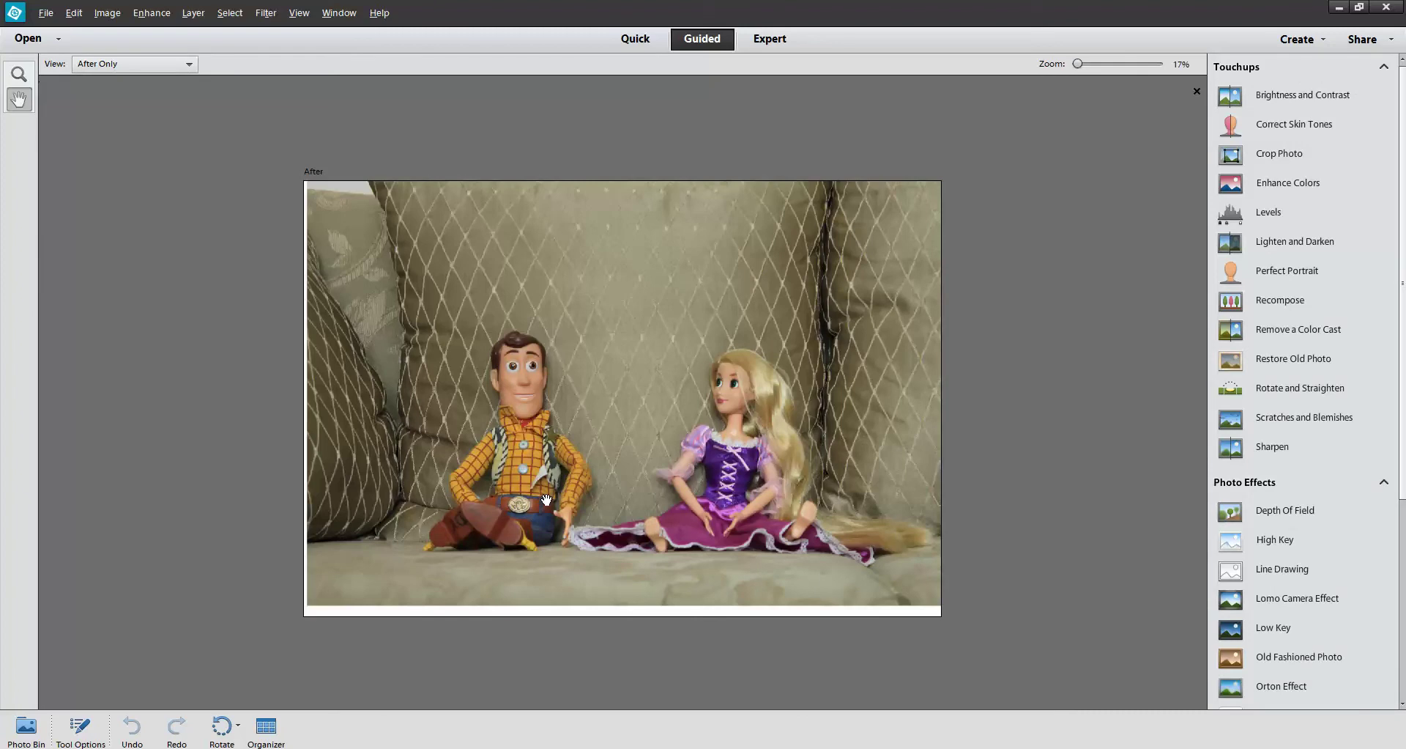
# Switch to Expert mode and toggle Layer 1's visibility to compare the merged result with the Background layer.
pyautogui.click(779, 39)
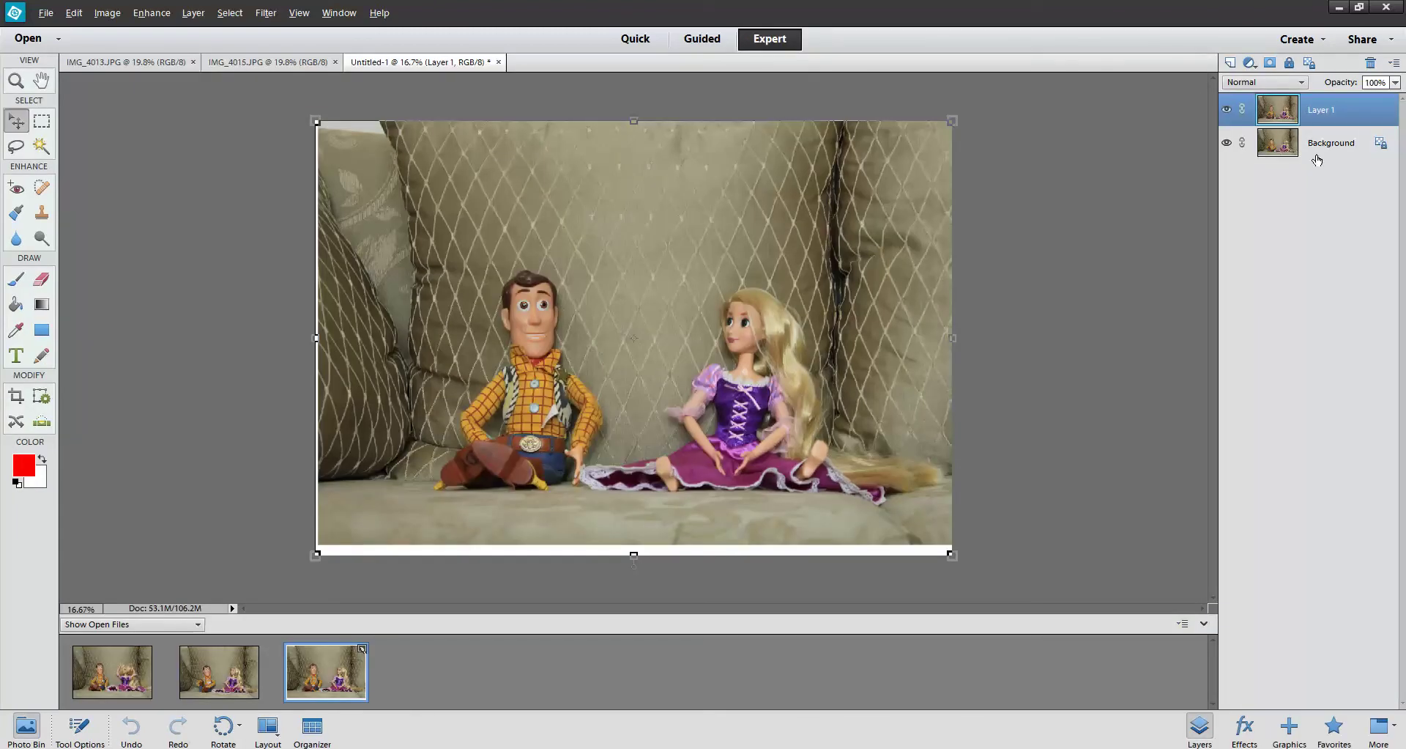
pyautogui.click(1227, 110)
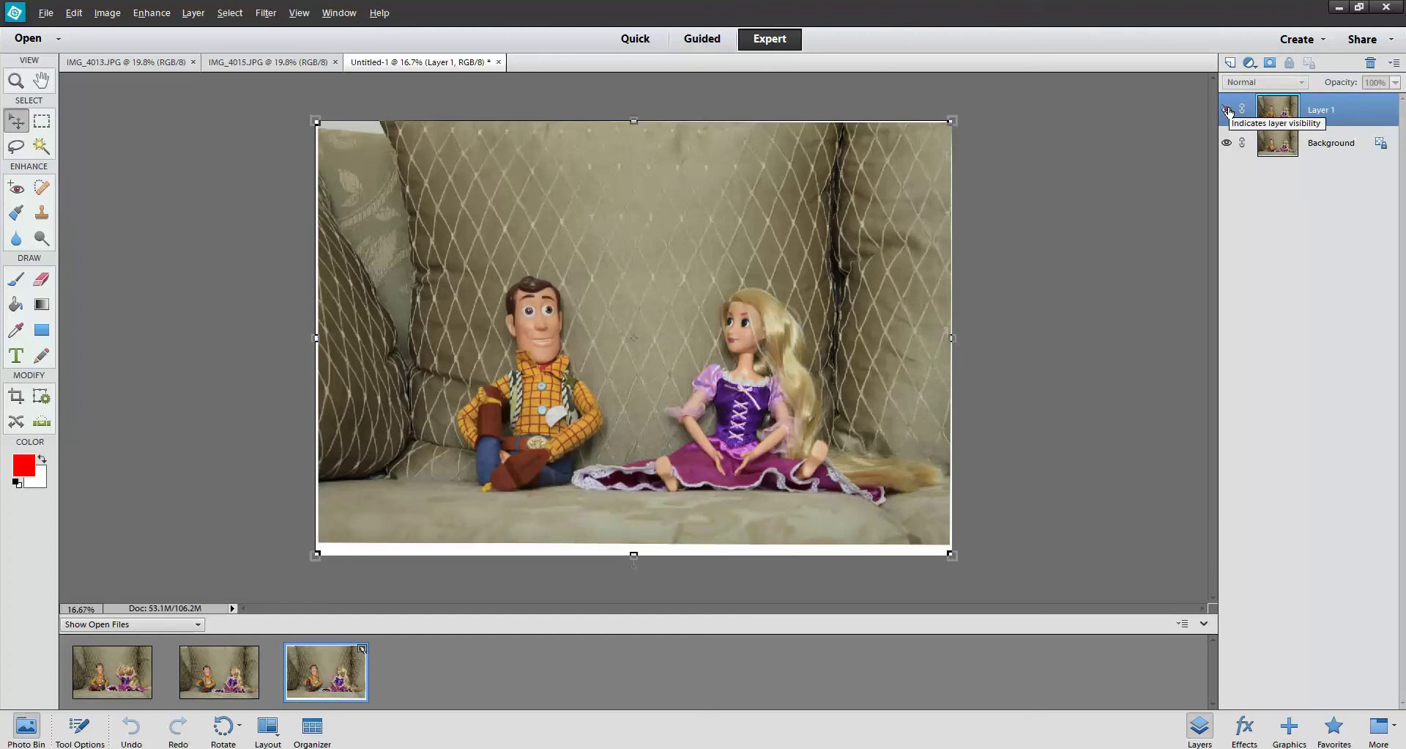
pyautogui.click(1228, 110)
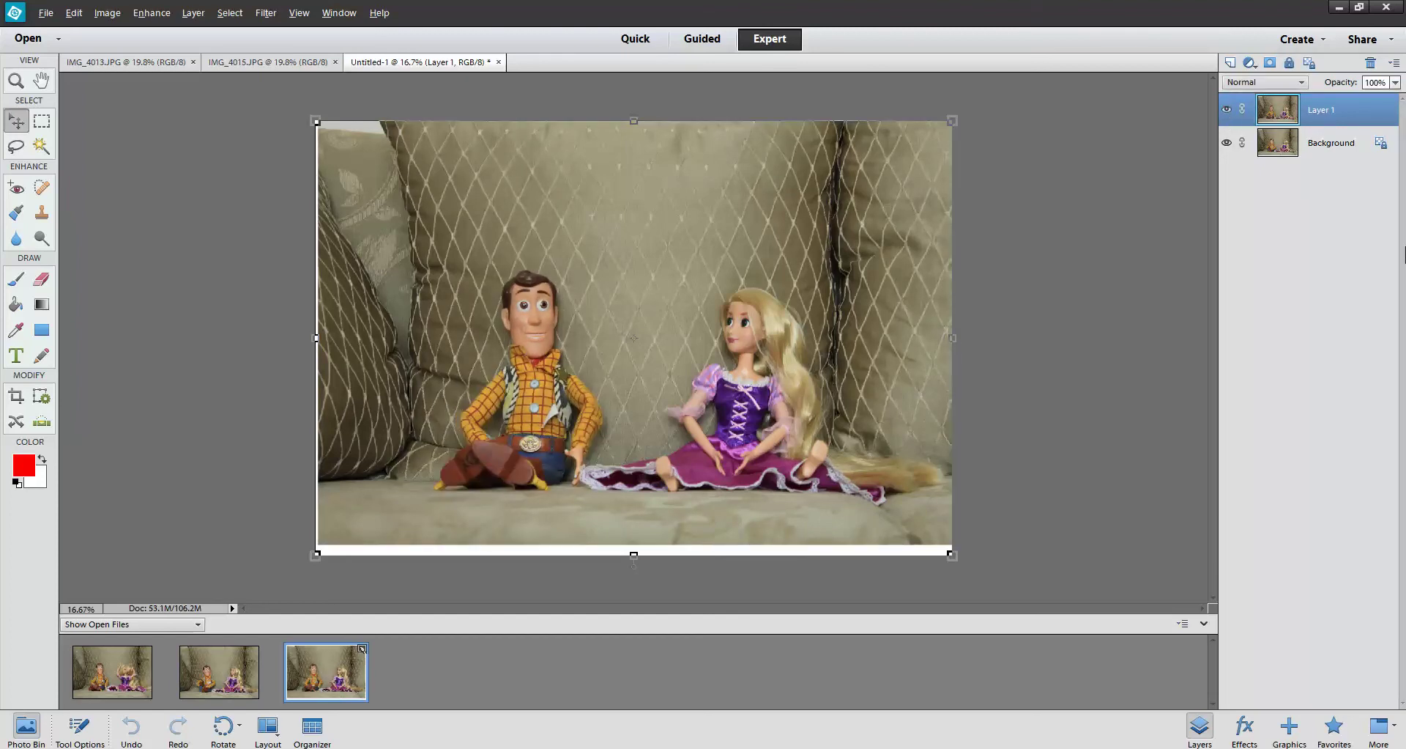